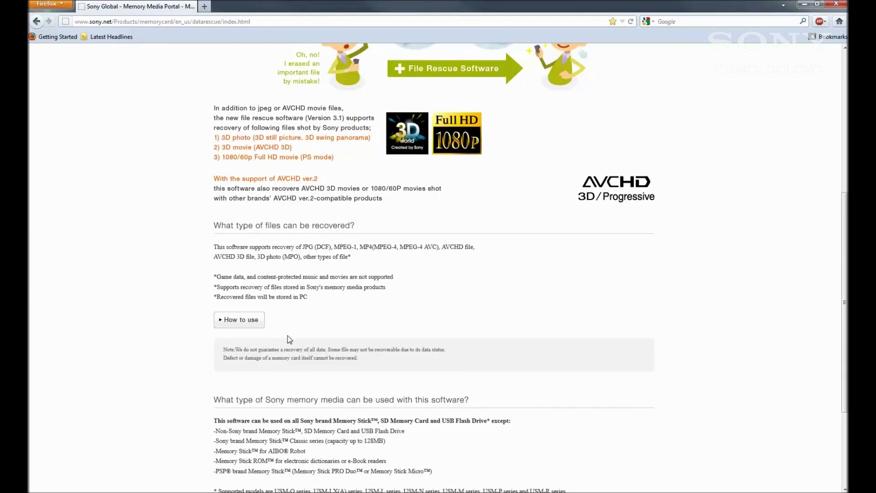
pyautogui.scroll(-2, 288, 335)
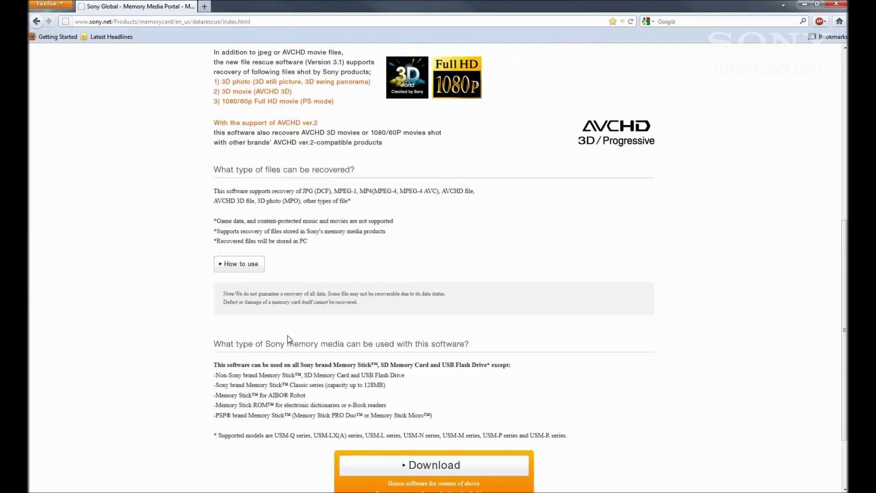
pyautogui.scroll(-2, 288, 335)
# - Request the 16.40 MB Memory Card File Rescue download from Sony's eSupport page
pyautogui.click(444, 412)
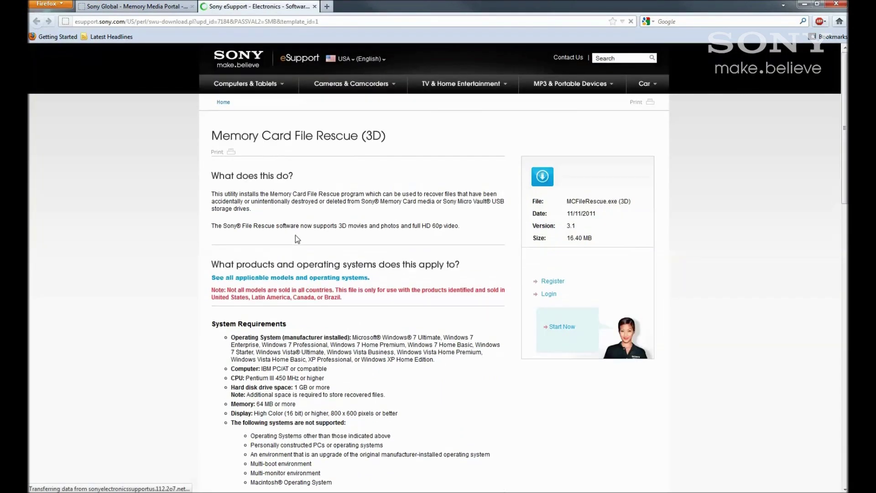
pyautogui.scroll(-3, 295, 235)
pyautogui.scroll(-5, 295, 234)
pyautogui.scroll(-3, 295, 247)
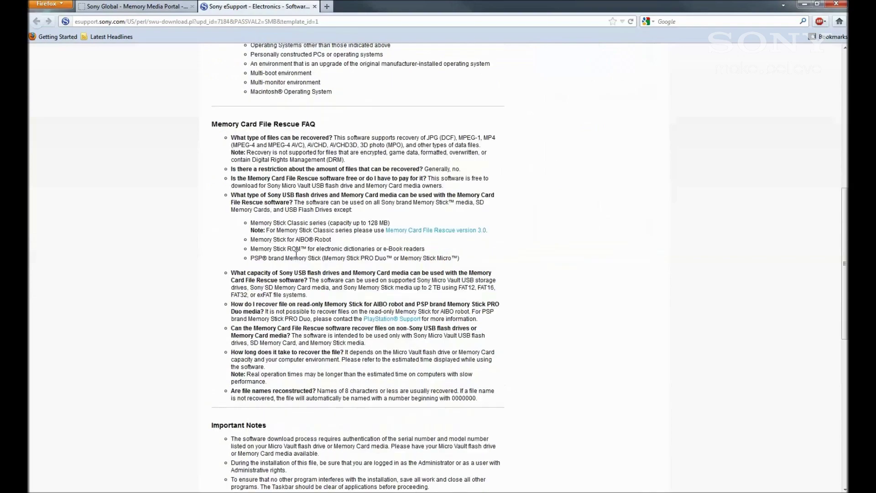
pyautogui.scroll(-4, 295, 246)
pyautogui.scroll(-2, 294, 273)
pyautogui.scroll(-3, 295, 281)
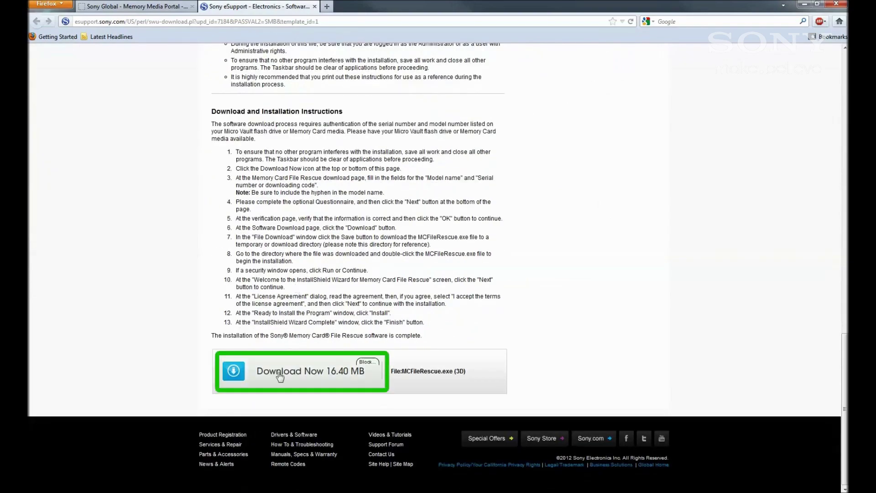
pyautogui.click(311, 371)
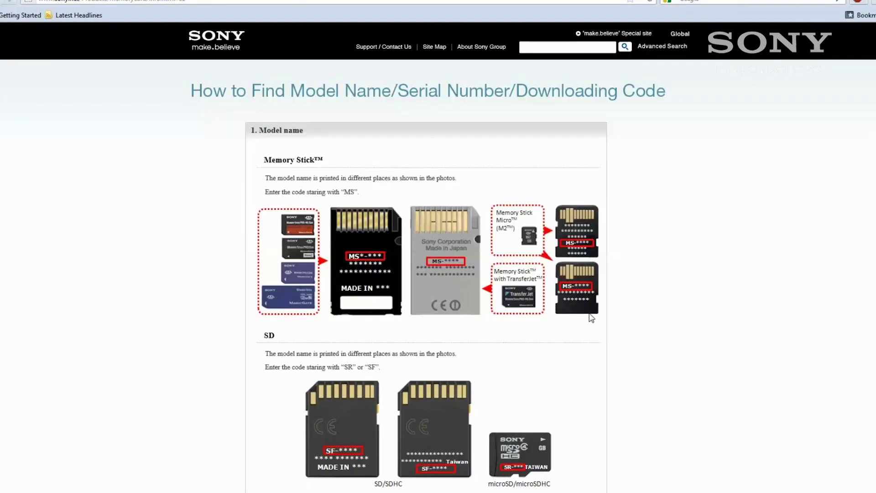
pyautogui.scroll(-3, 592, 318)
pyautogui.scroll(-3, 589, 318)
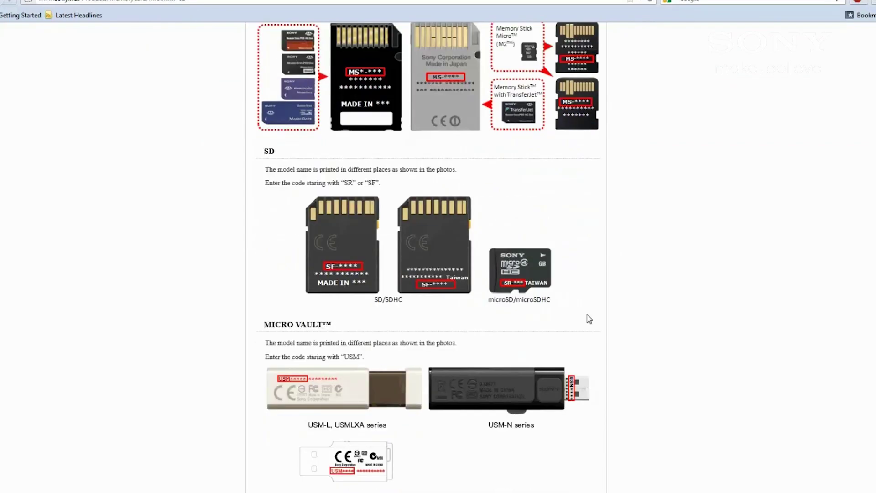
pyautogui.scroll(-3, 588, 319)
pyautogui.scroll(-3, 587, 319)
pyautogui.scroll(-3, 587, 318)
pyautogui.scroll(-3, 587, 318)
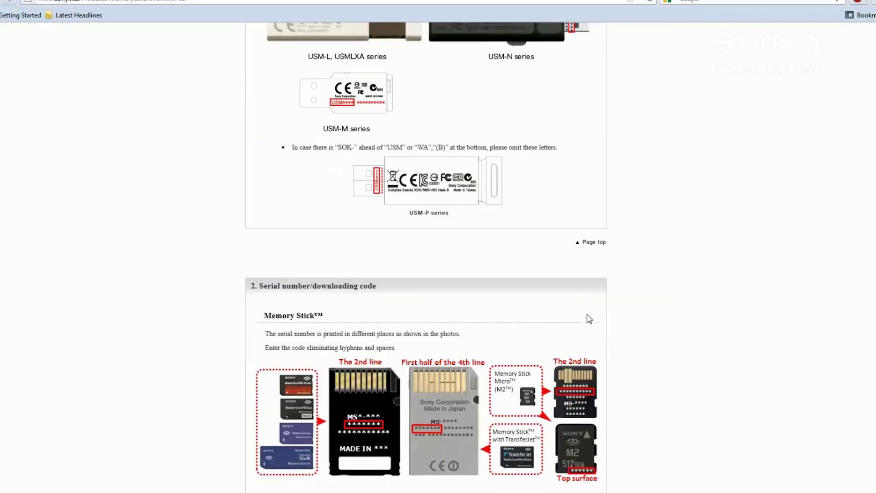
pyautogui.scroll(-3, 588, 319)
pyautogui.scroll(-3, 587, 318)
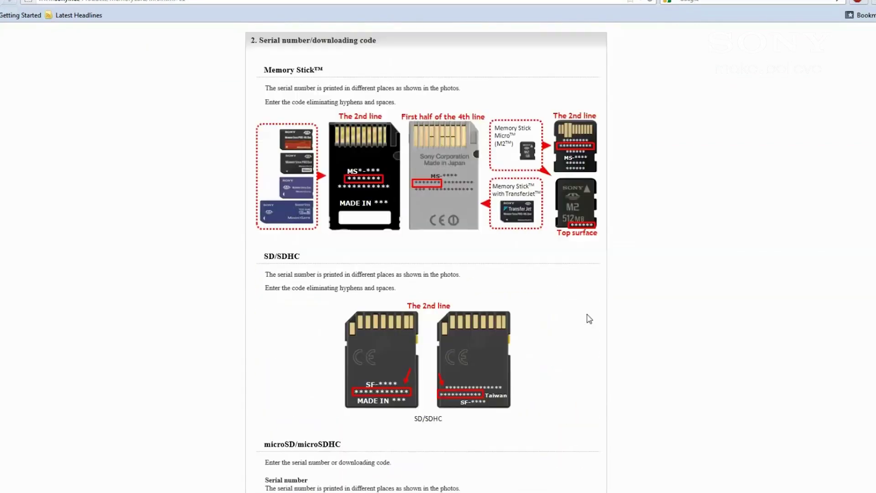
pyautogui.scroll(-3, 587, 319)
pyautogui.scroll(-3, 587, 319)
pyautogui.scroll(-2, 587, 319)
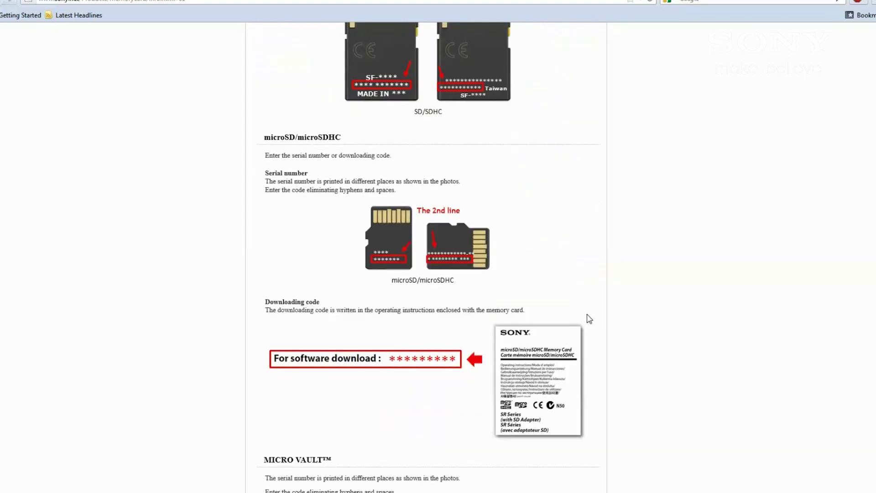
pyautogui.scroll(-2, 587, 320)
pyautogui.scroll(-2, 587, 319)
pyautogui.scroll(-1, 587, 319)
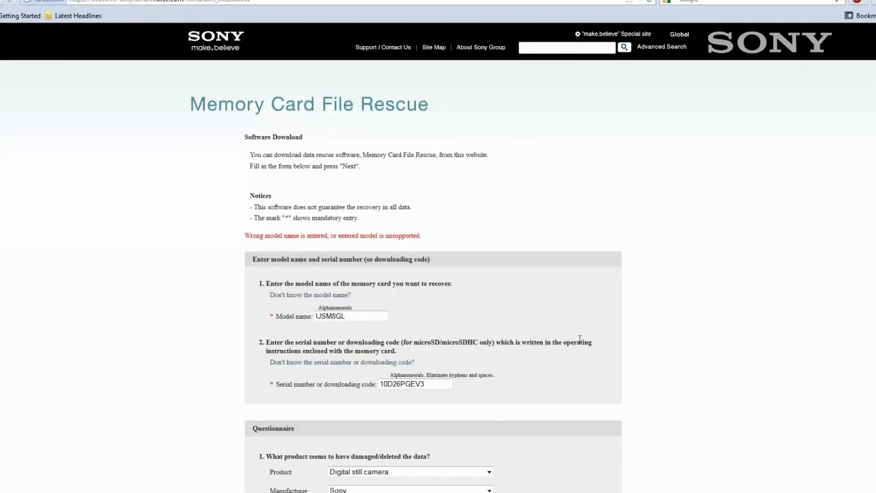
pyautogui.scroll(-2, 580, 339)
pyautogui.scroll(-2, 580, 339)
pyautogui.scroll(-2, 579, 340)
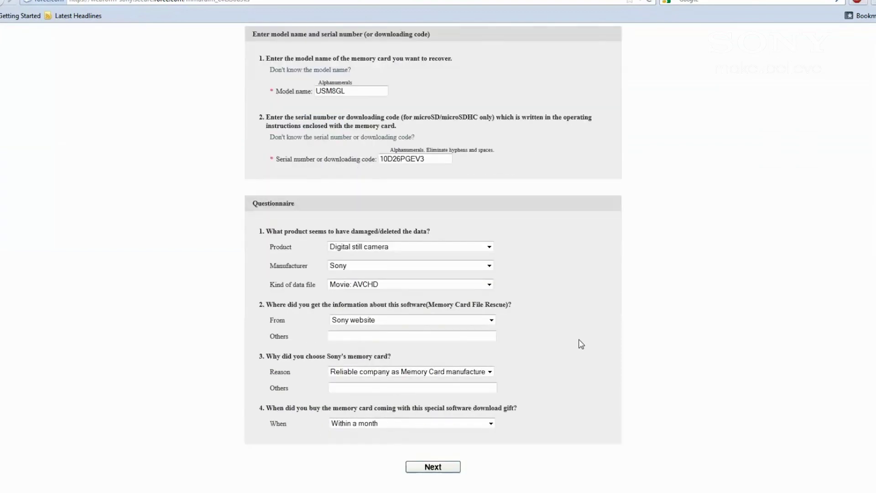
pyautogui.scroll(-1, 580, 339)
# - Submit the USM8GL card download form and confirm the entered card details
pyautogui.click(447, 469)
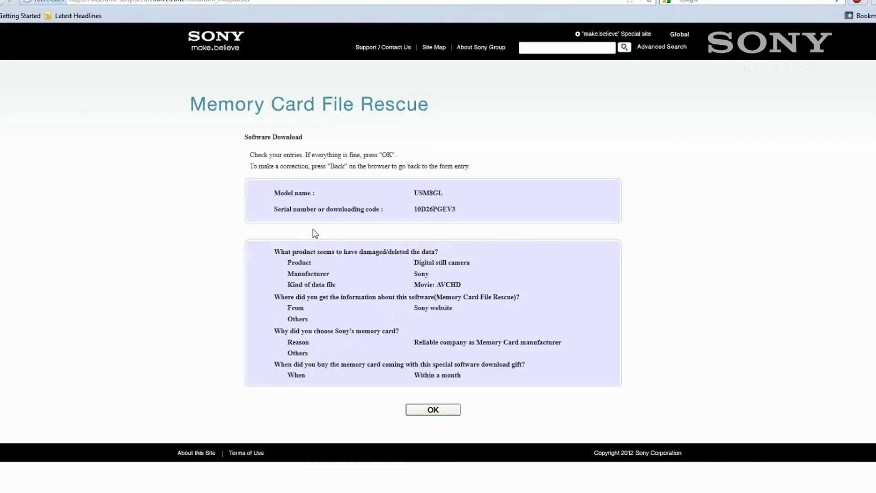
pyautogui.click(432, 410)
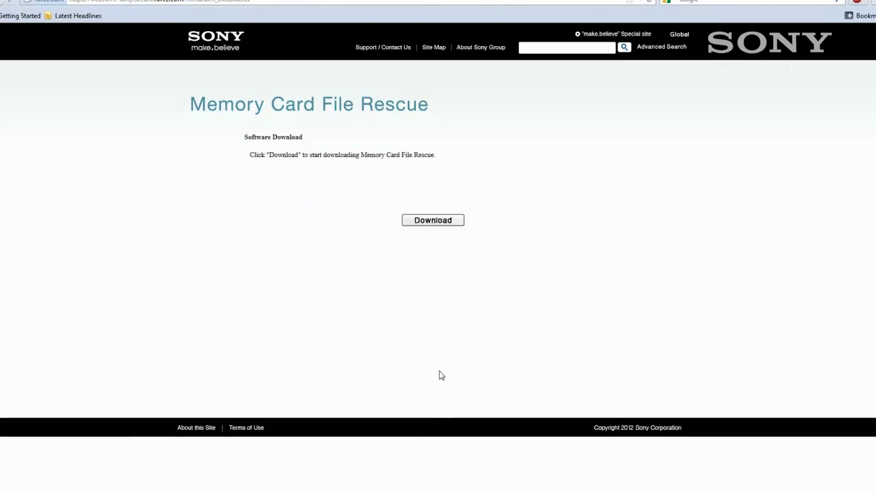
# - Download MCFileRescue.exe and save the installer file to the computer
pyautogui.click(442, 224)
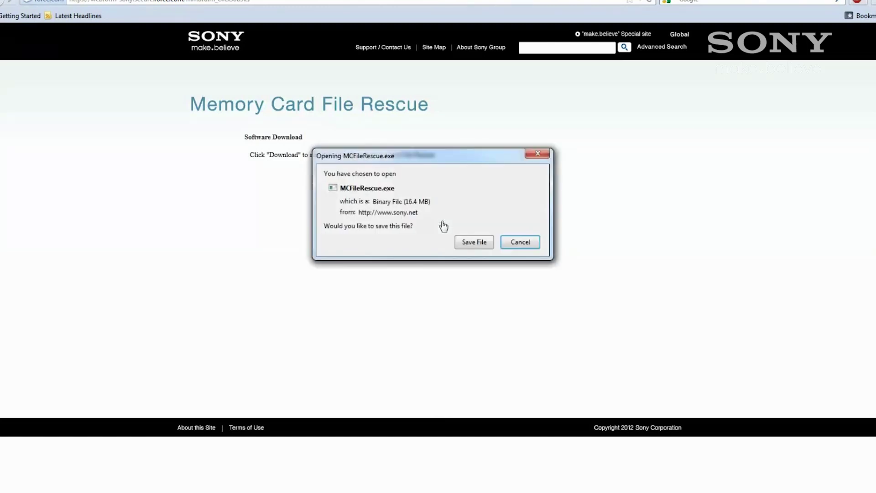
pyautogui.click(475, 241)
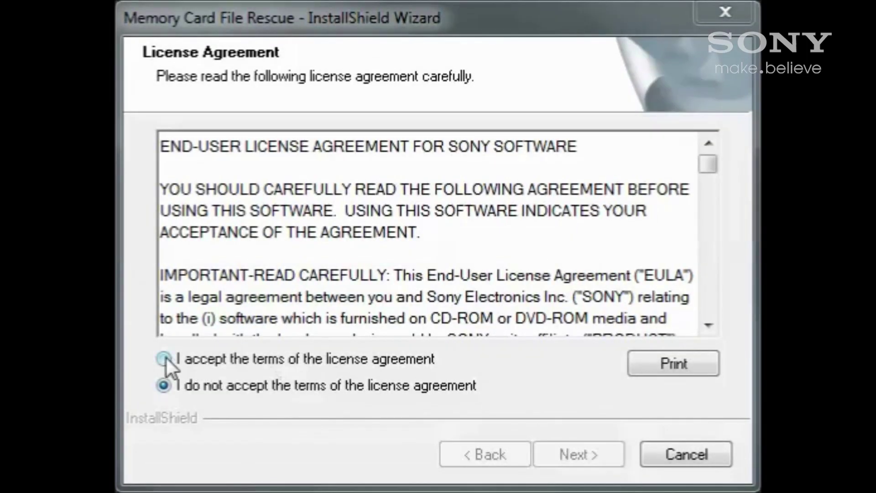
# - Accept the licence terms, install Memory Card File Rescue, and finish the InstallShield wizard
pyautogui.click(165, 359)
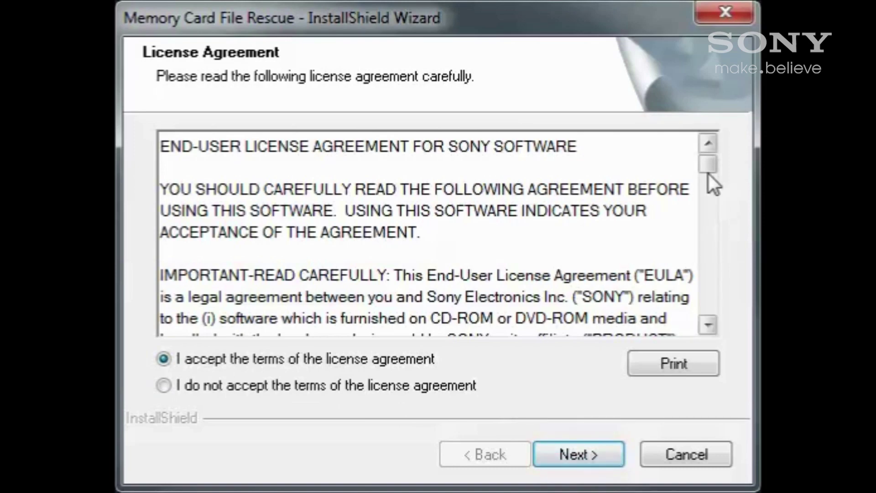
pyautogui.moveTo(708, 165); pyautogui.dragTo(708, 304)
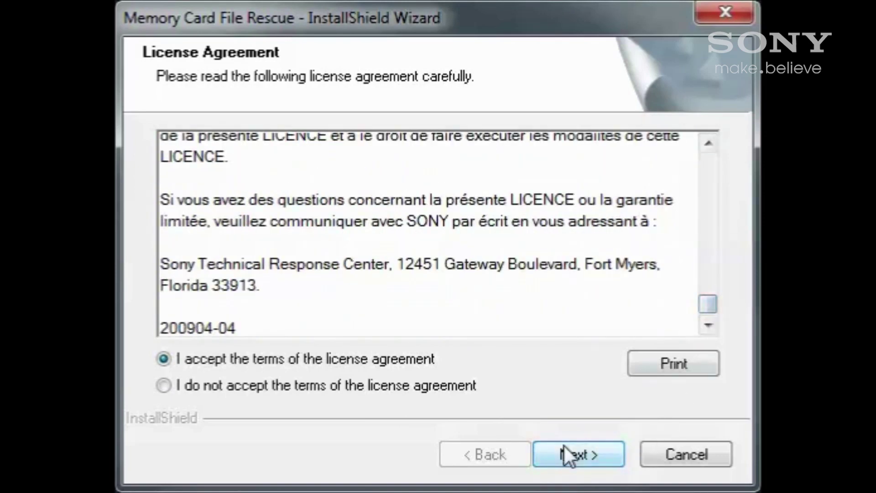
pyautogui.click(569, 456)
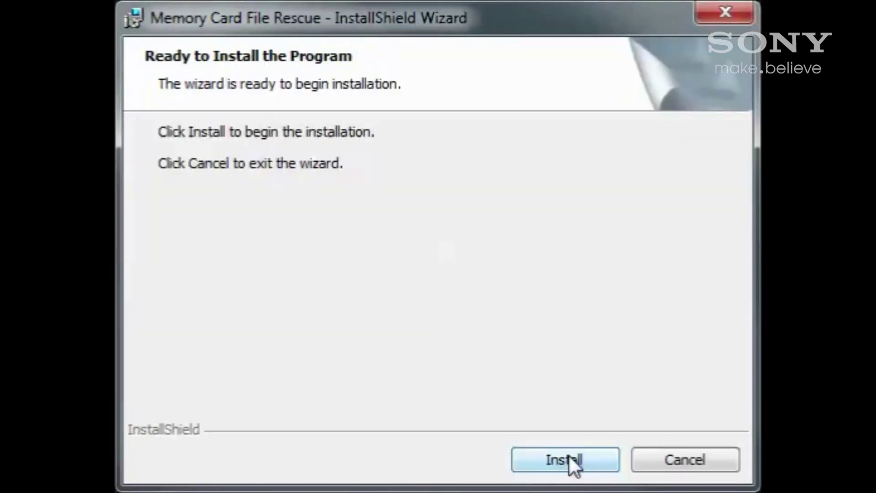
pyautogui.click(544, 453)
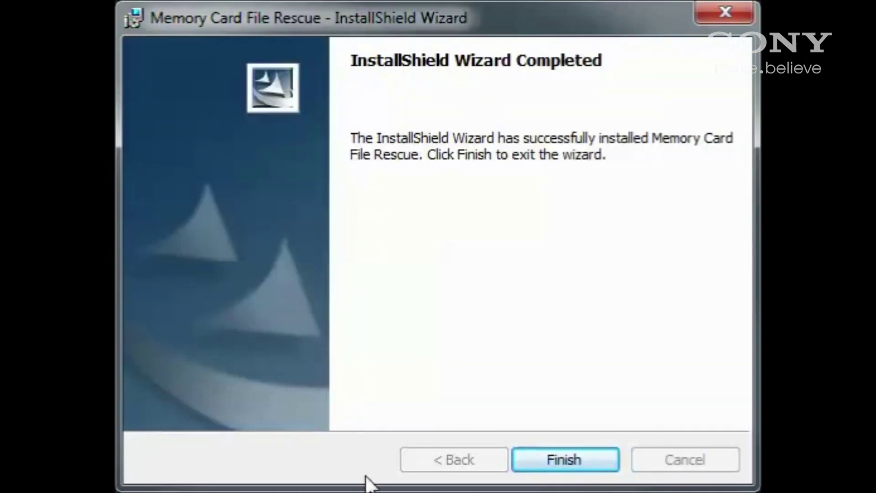
pyautogui.click(579, 455)
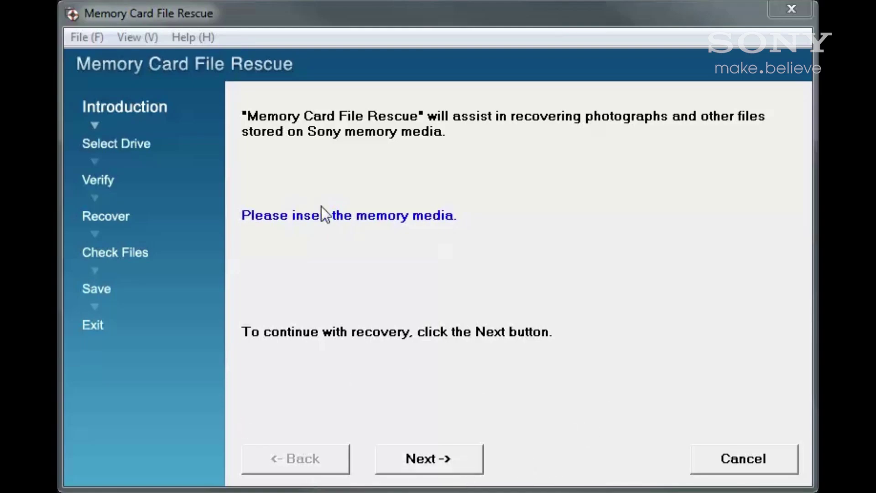
# - Scan the 7.414 GB Removable Disk (I:), skipping AVCHD videos, to list 419 recoverable files
pyautogui.click(429, 459)
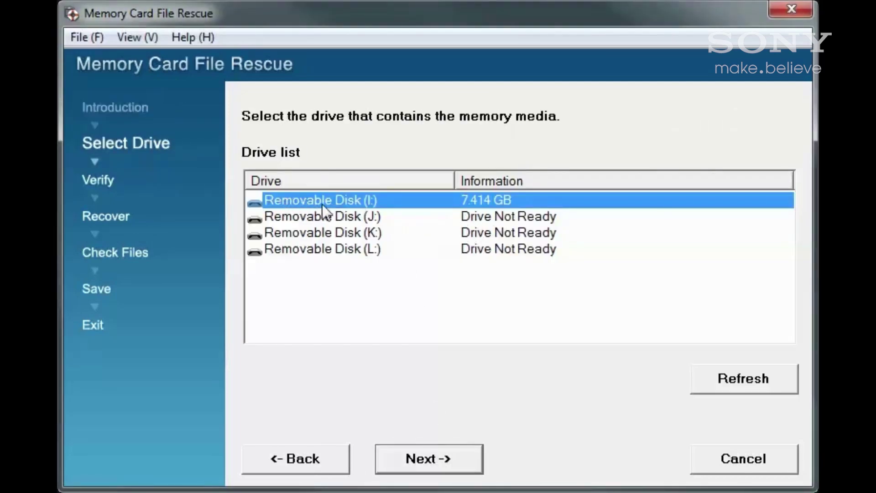
pyautogui.click(449, 464)
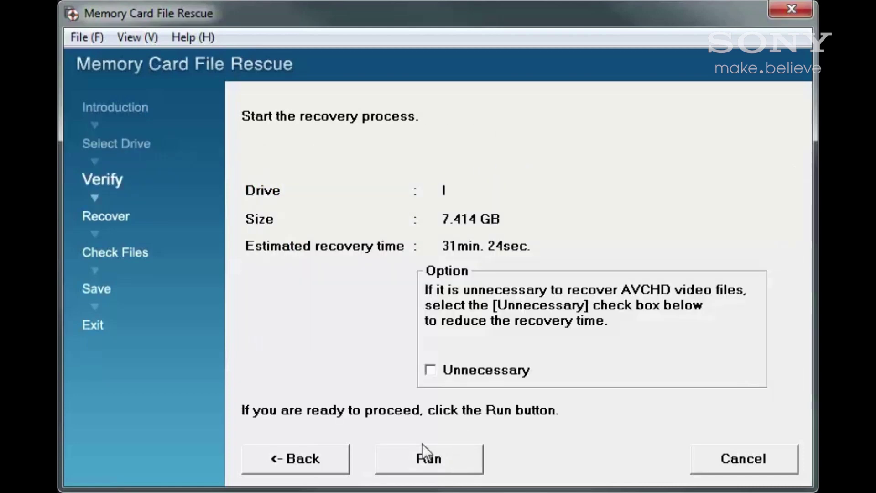
pyautogui.click(429, 369)
pyautogui.click(442, 461)
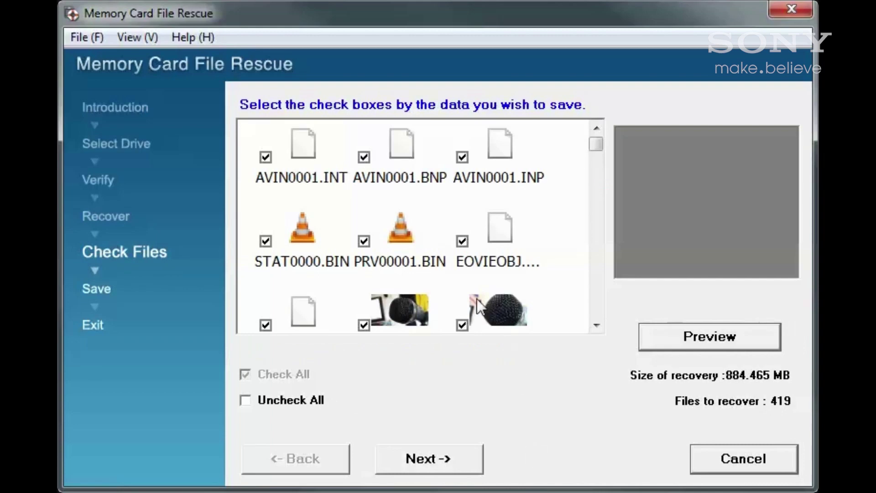
# - Uncheck all files and select only the two microphone photos and the 3DTV photo (5.225 MB)
pyautogui.click(245, 399)
pyautogui.click(364, 325)
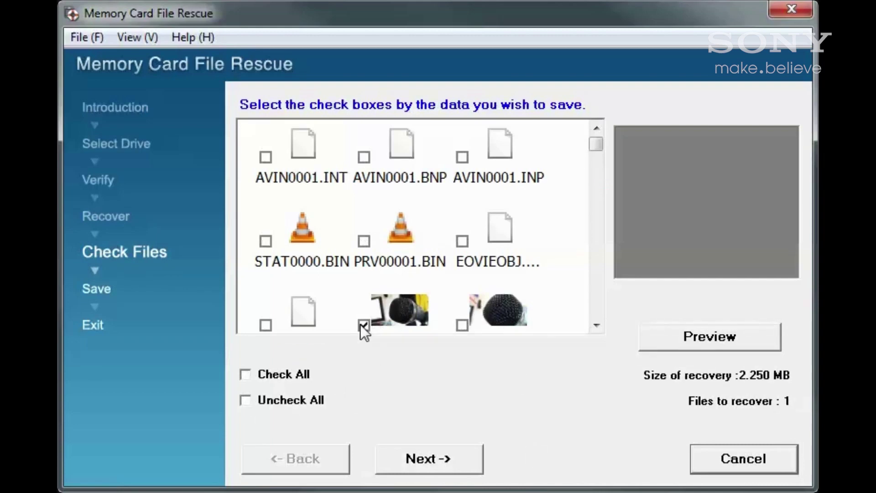
pyautogui.click(461, 324)
pyautogui.click(595, 324)
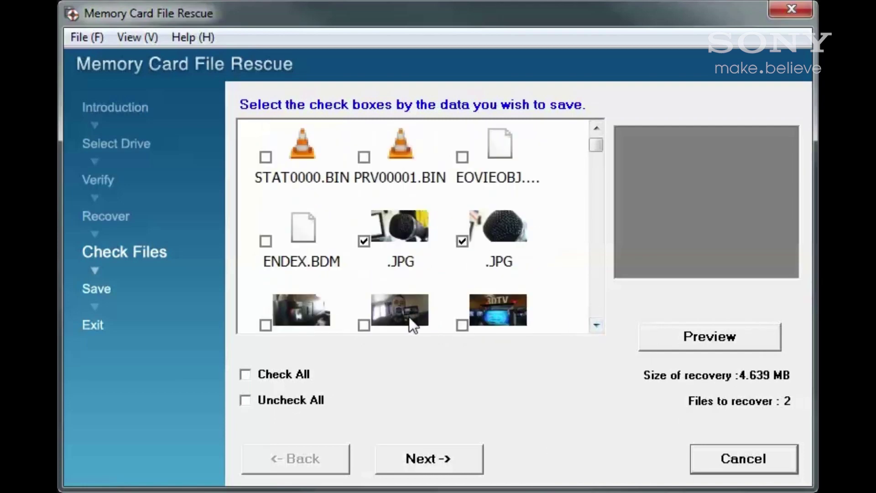
pyautogui.click(461, 325)
pyautogui.click(444, 454)
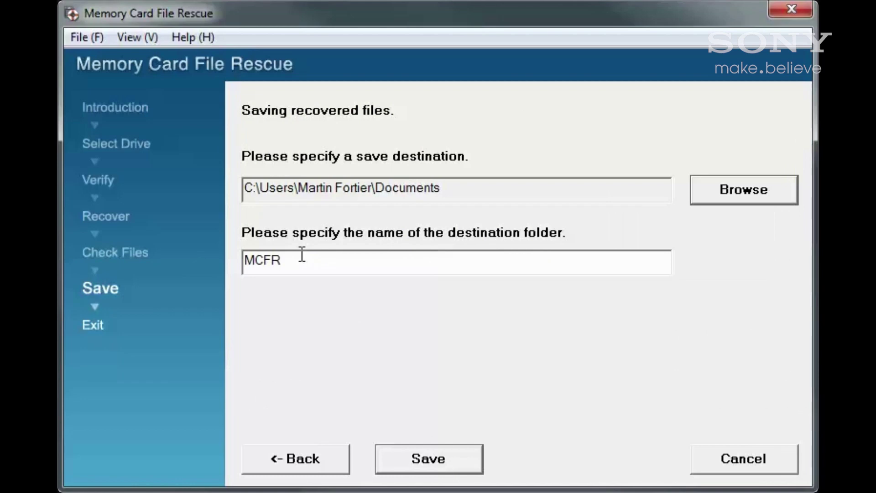
# - Save the three photos to the Documents MCFR folder and open that folder
pyautogui.click(427, 457)
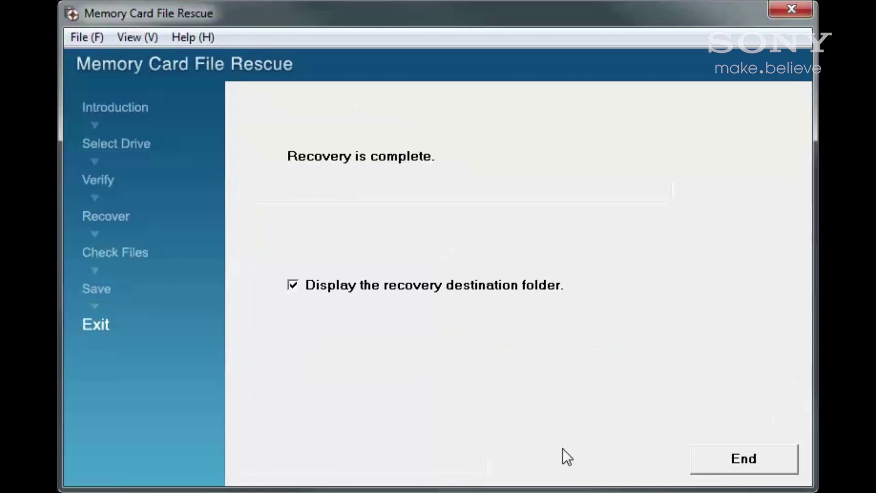
pyautogui.click(755, 457)
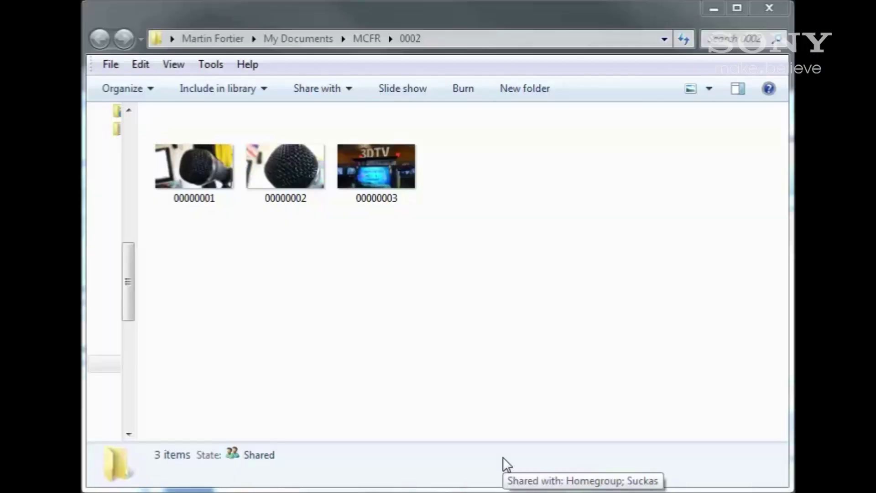